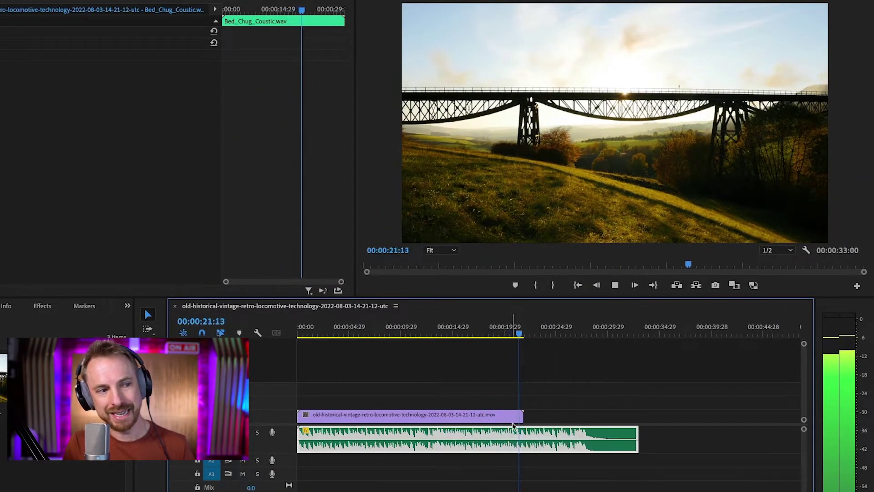
Stop playback and cut the music clip at about 9 and 15 seconds with the Razor
{"action": "key", "text": "space"}
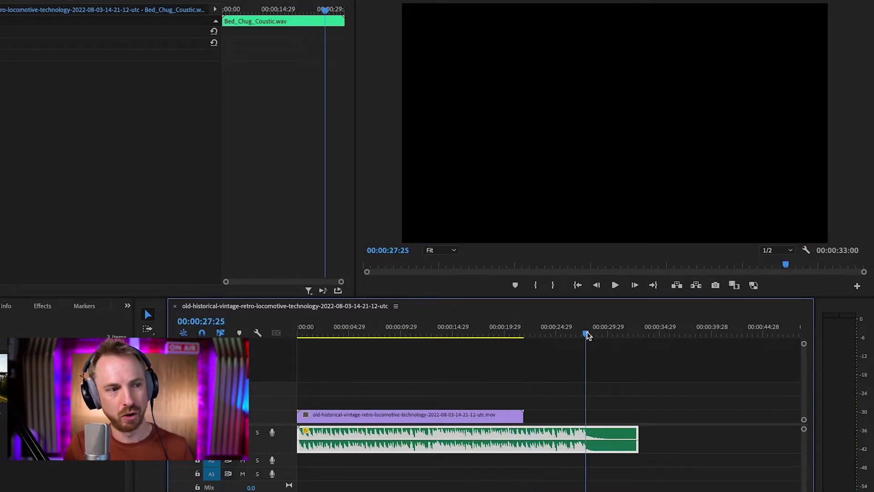
{"action": "left_click_drag", "start_coordinate": [589, 333], "coordinate": [526, 334]}
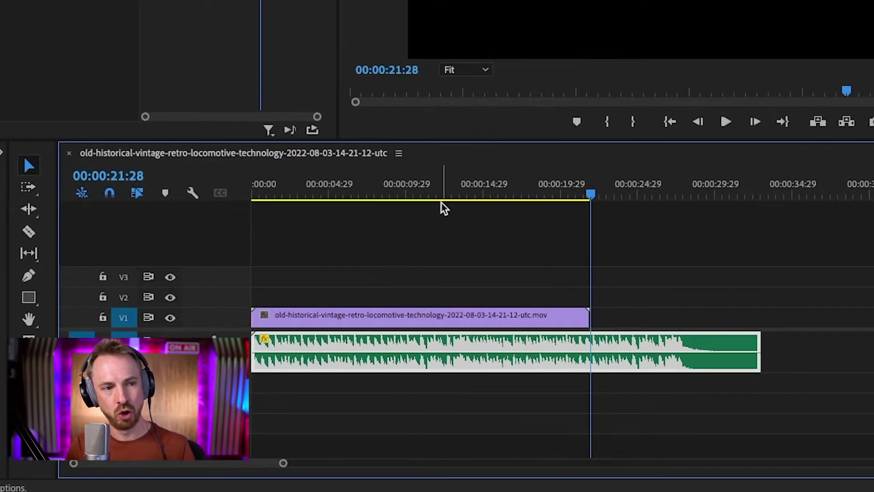
{"action": "left_click", "coordinate": [443, 202]}
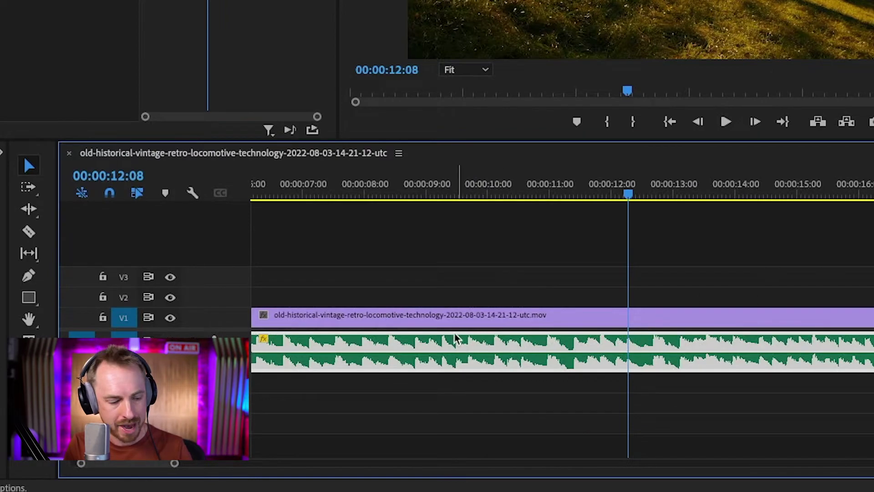
{"action": "key", "text": "c"}
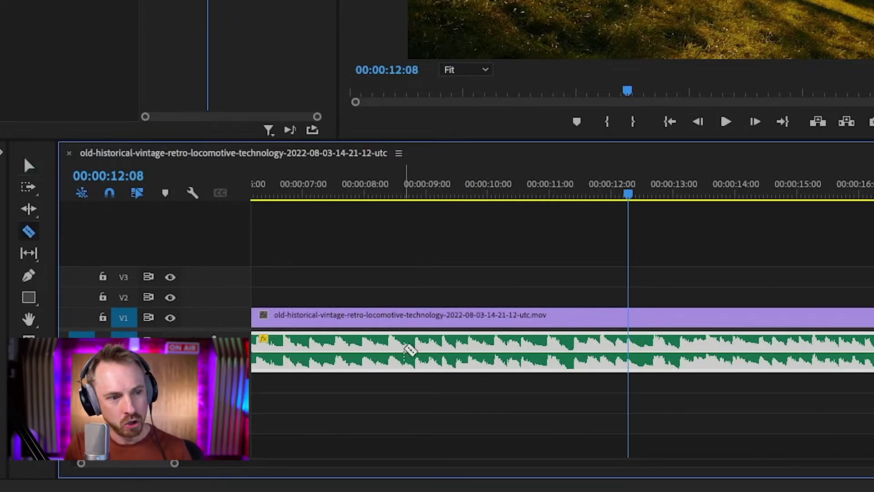
{"action": "left_click", "coordinate": [415, 342]}
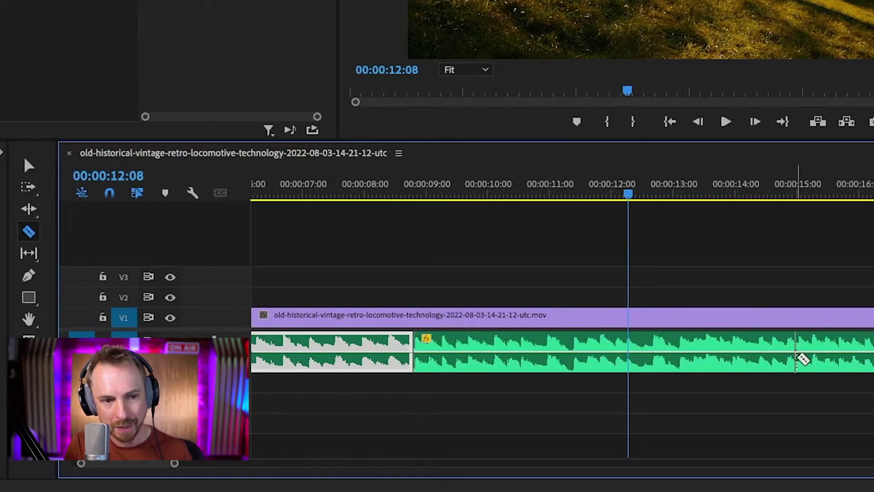
{"action": "left_click", "coordinate": [819, 352]}
Slide the later music piece left to about 9 seconds and play back from 7 seconds
{"action": "key", "text": "v"}
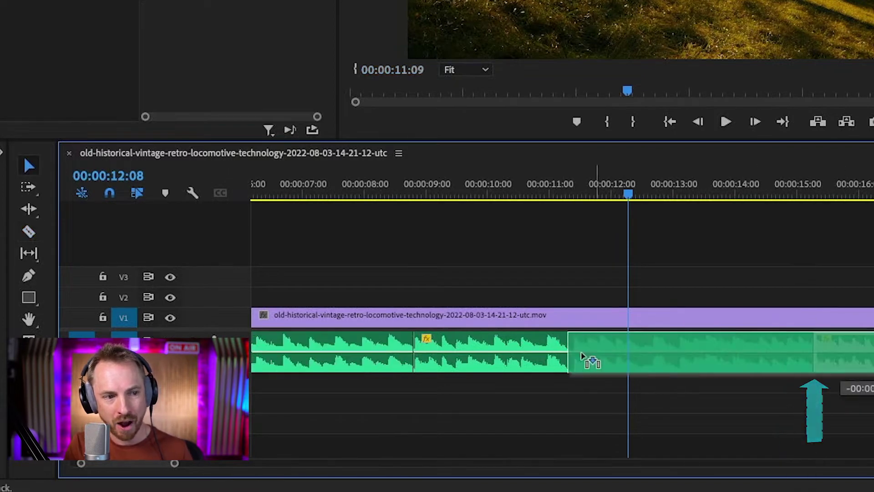
{"action": "left_click_drag", "start_coordinate": [844, 351], "coordinate": [478, 347]}
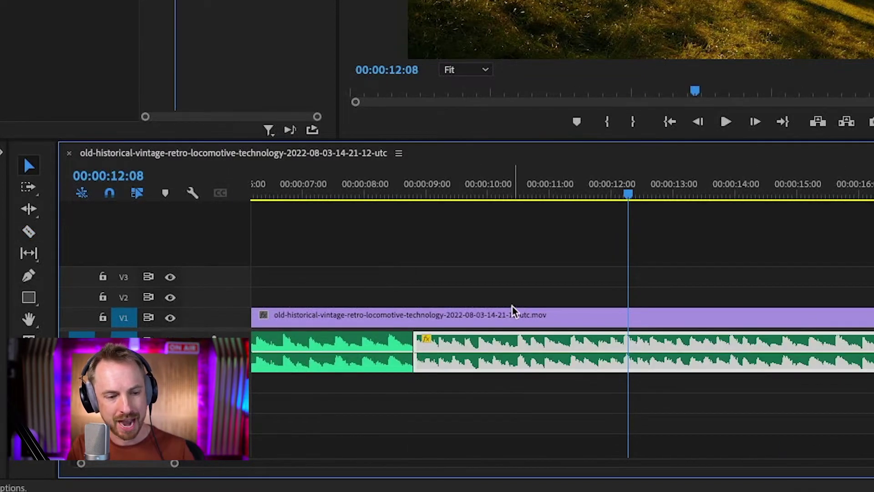
{"action": "key", "text": "backslash"}
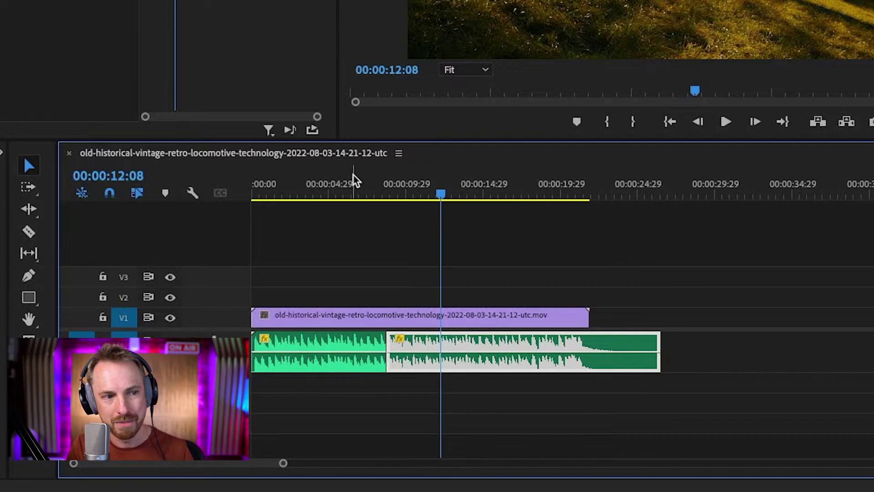
{"action": "left_click", "coordinate": [355, 184]}
{"action": "key", "text": "space"}
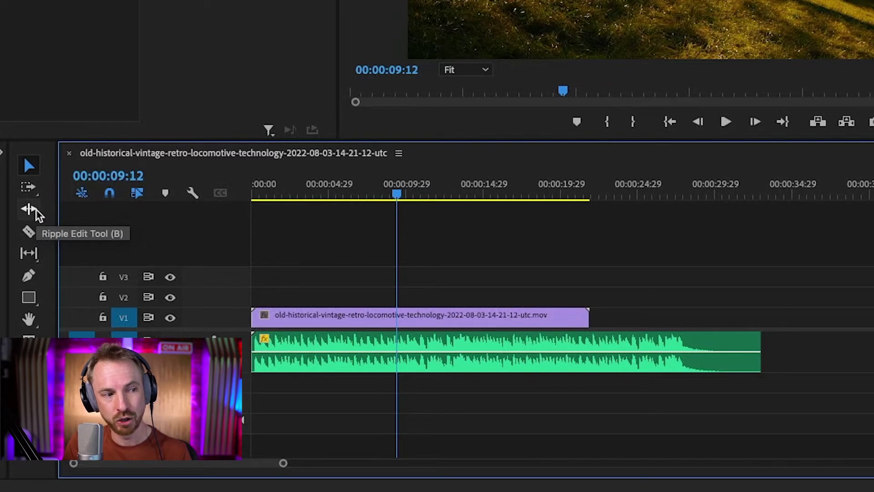
Remix the music clip's end down to about 26 seconds with the Remix Tool
{"action": "left_click", "coordinate": [30, 211]}
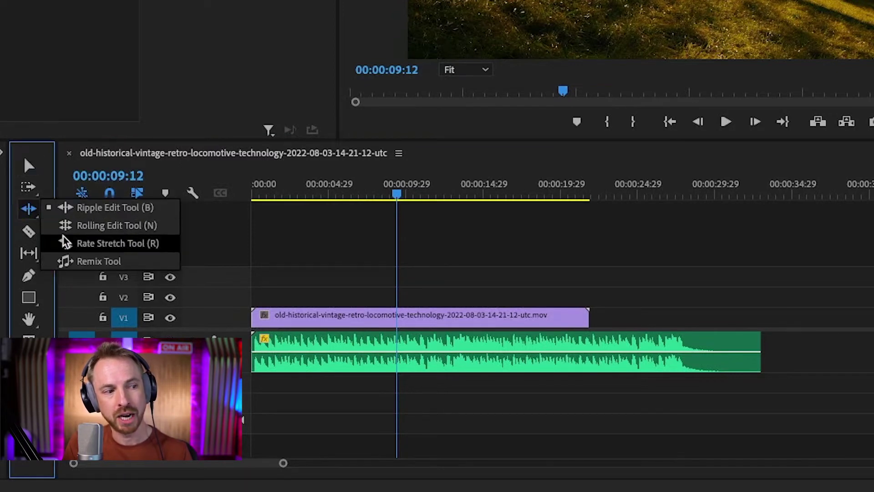
{"action": "left_click", "coordinate": [82, 261]}
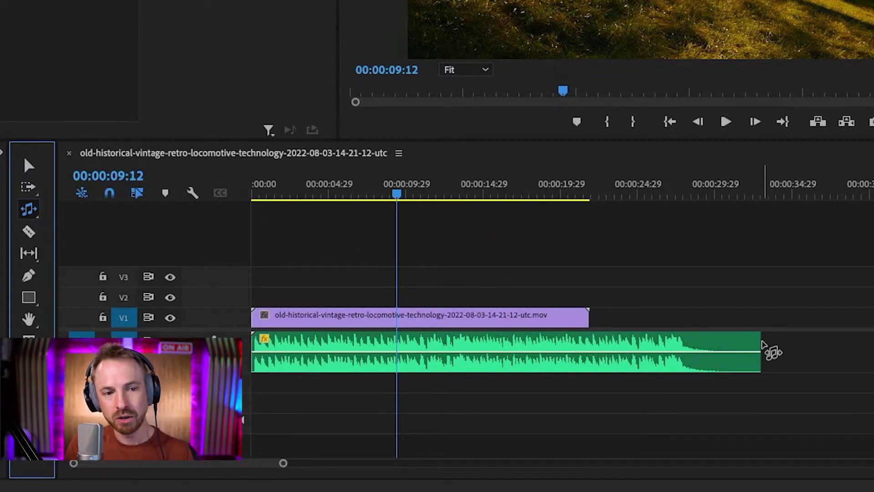
{"action": "left_click", "coordinate": [761, 348]}
{"action": "left_click_drag", "start_coordinate": [761, 351], "coordinate": [683, 354]}
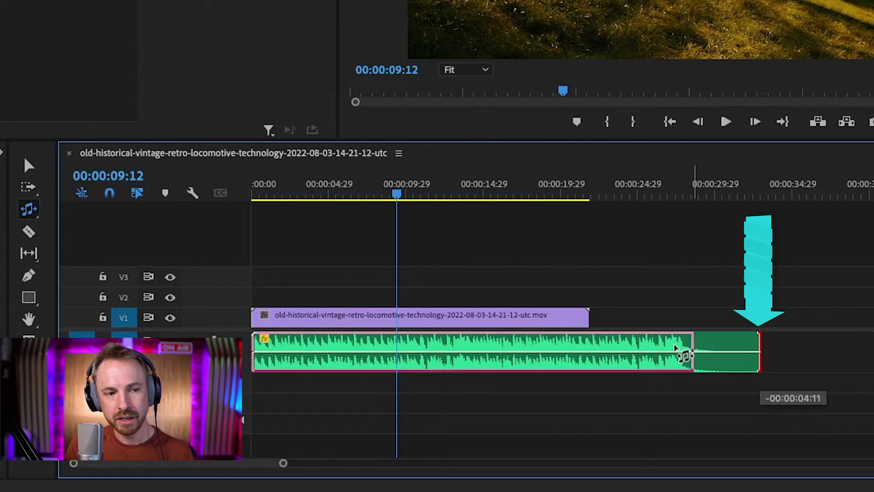
{"action": "left_click_drag", "start_coordinate": [565, 345], "coordinate": [581, 348]}
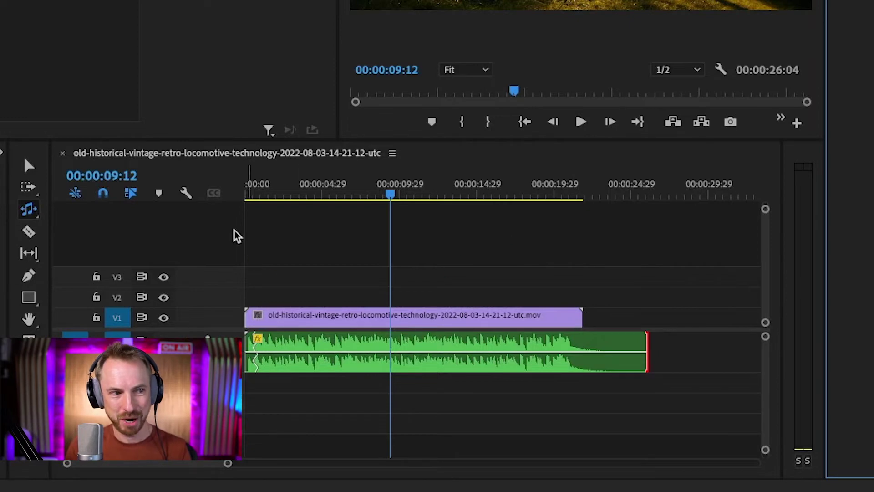
{"action": "left_click", "coordinate": [257, 186]}
{"action": "key", "text": "equal"}
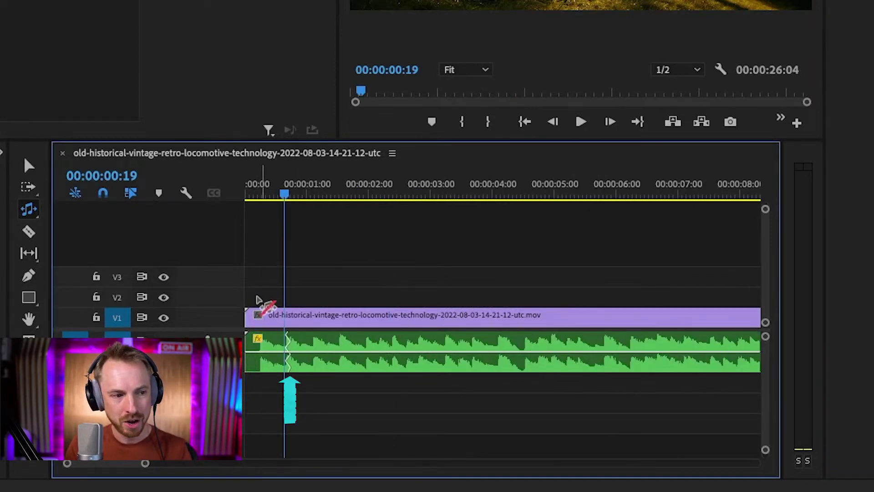
{"action": "key", "text": "minus"}
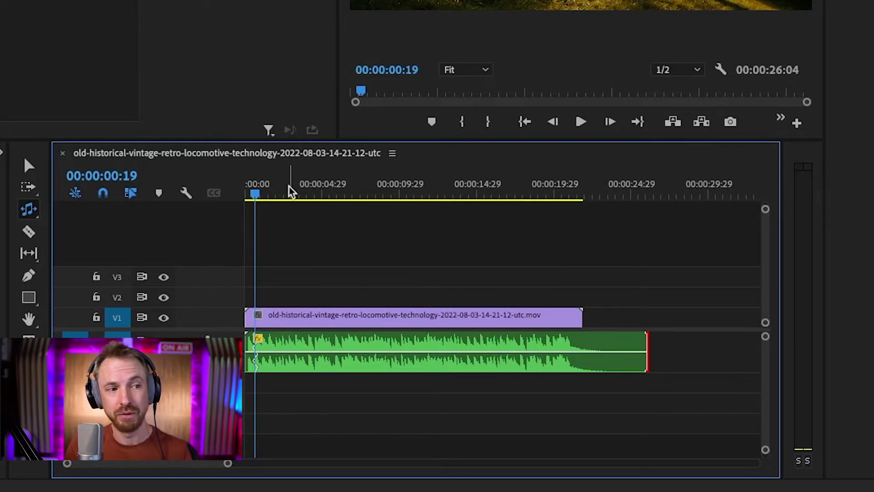
{"action": "left_click_drag", "start_coordinate": [292, 192], "coordinate": [245, 193]}
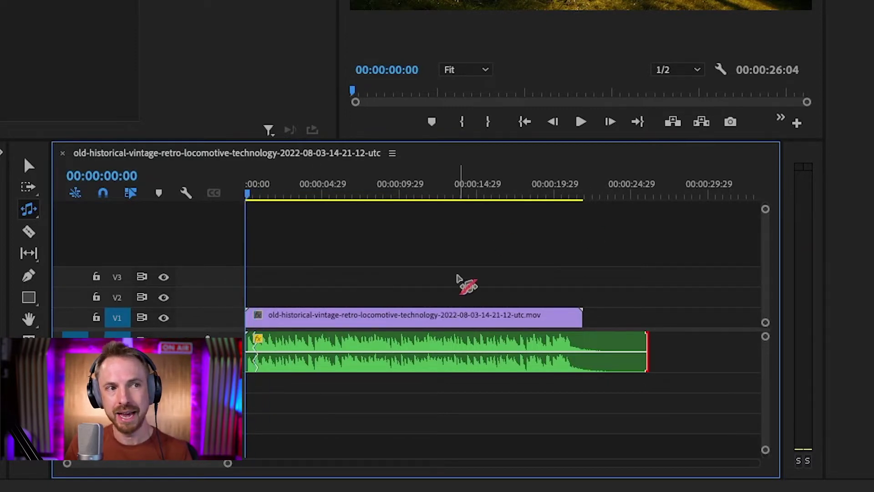
{"action": "key", "text": "space"}
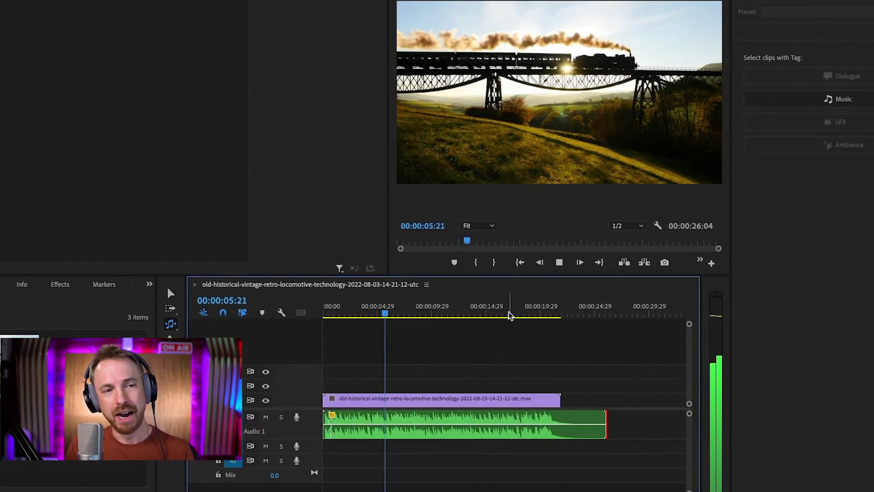
{"action": "left_click", "coordinate": [509, 315]}
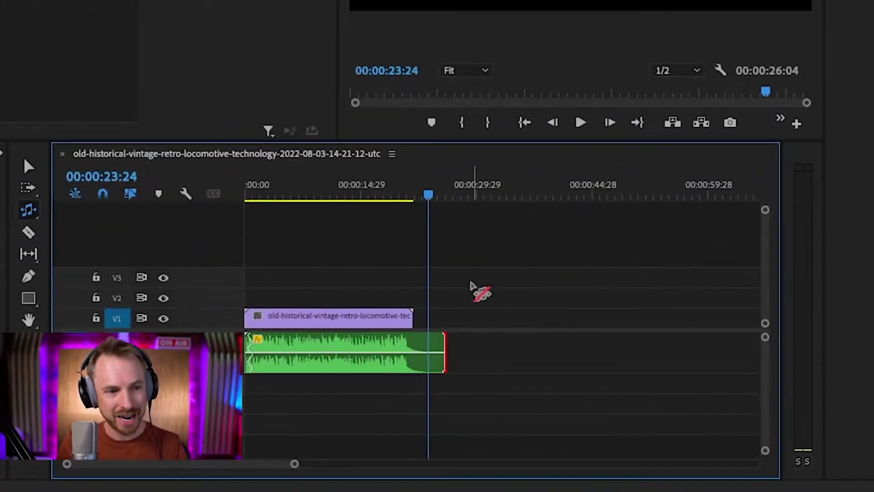
Remix the music out to about a minute and a half and play it from 1:00
{"action": "key", "text": "minus"}
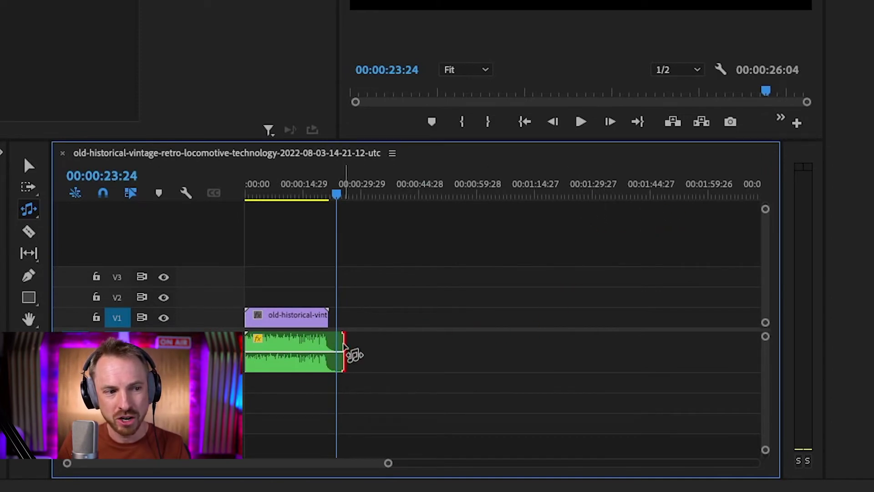
{"action": "mouse_move", "coordinate": [345, 354]}
{"action": "left_mouse_down"}
{"action": "mouse_move", "coordinate": [559, 352]}
{"action": "mouse_move", "coordinate": [606, 344]}
{"action": "left_mouse_up"}
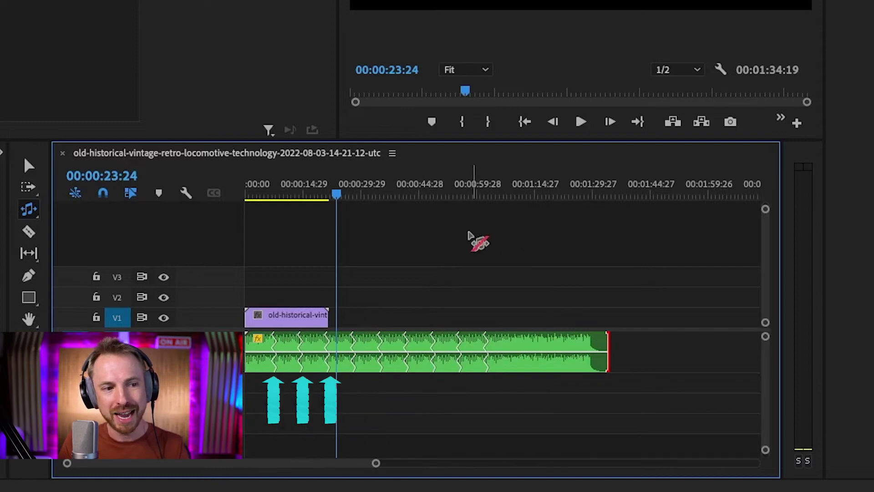
{"action": "left_click", "coordinate": [480, 195]}
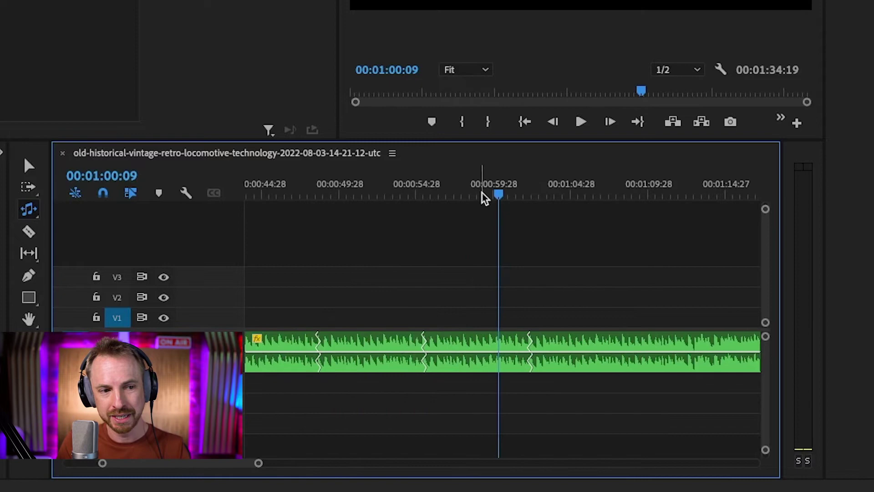
{"action": "key", "text": "space"}
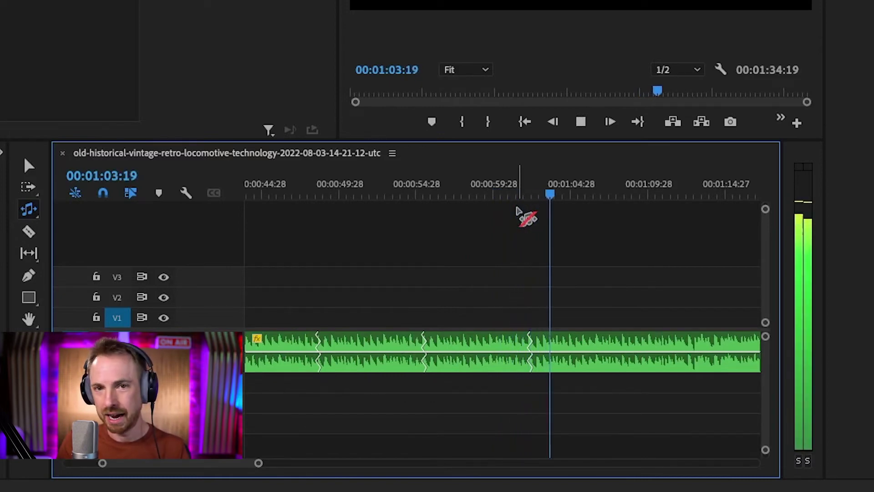
{"action": "key", "text": "space"}
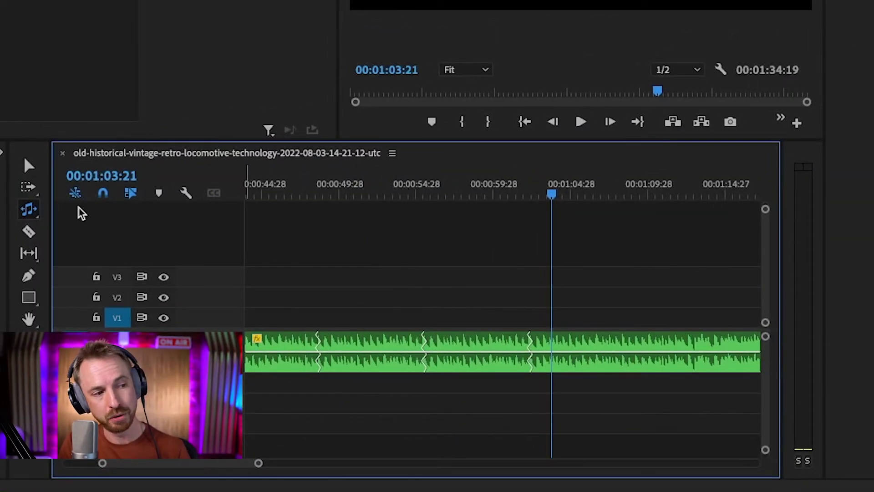
Open the Ripple/Rolling/Rate Stretch/Remix tool flyout in the toolbar again
{"action": "left_click", "coordinate": [30, 210]}
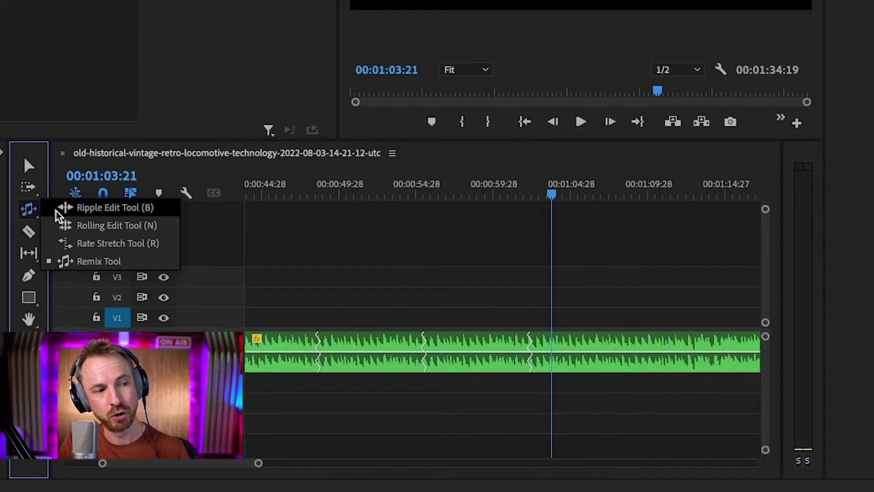